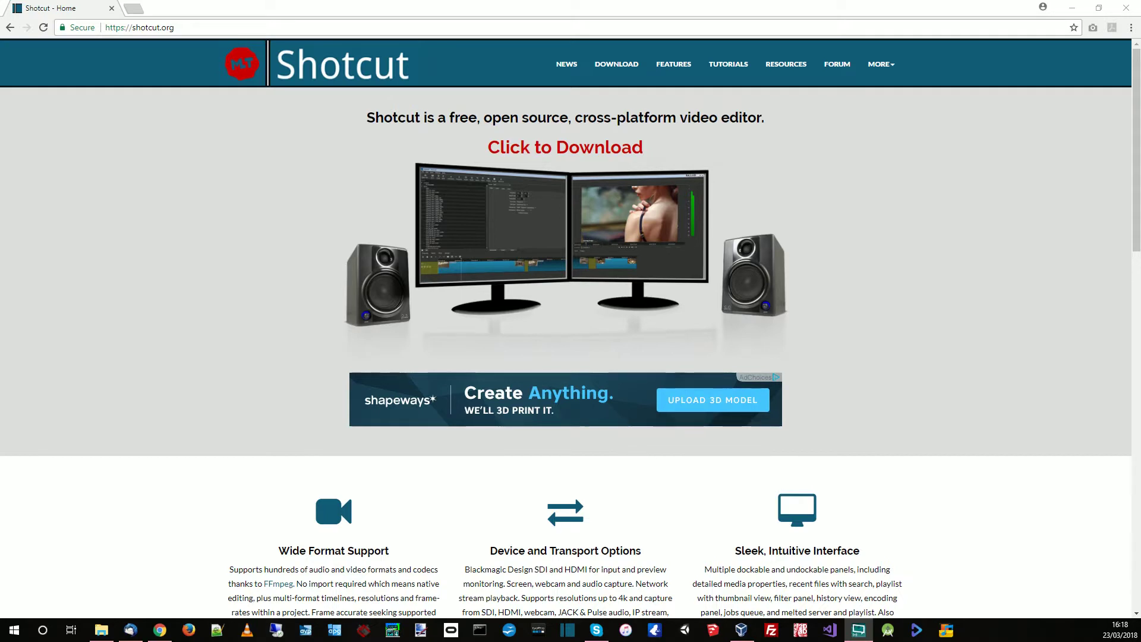
# - Browse the installer list on the Shotcut download page, then return to the Shotcut home page
pyautogui.click(623, 67)
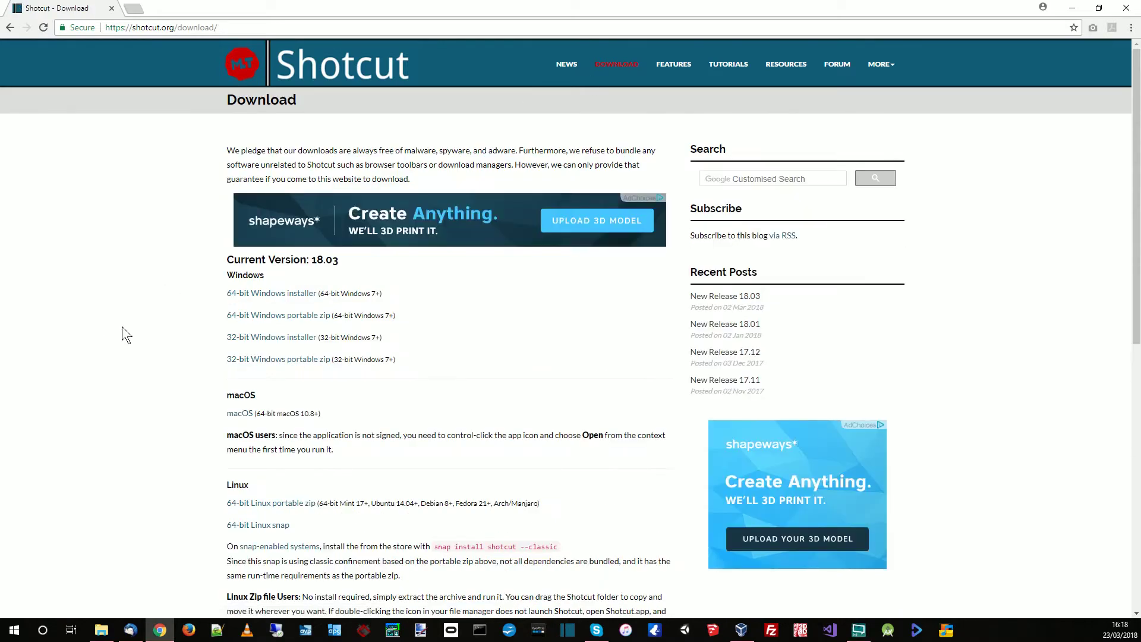
pyautogui.scroll(-2, 333, 397)
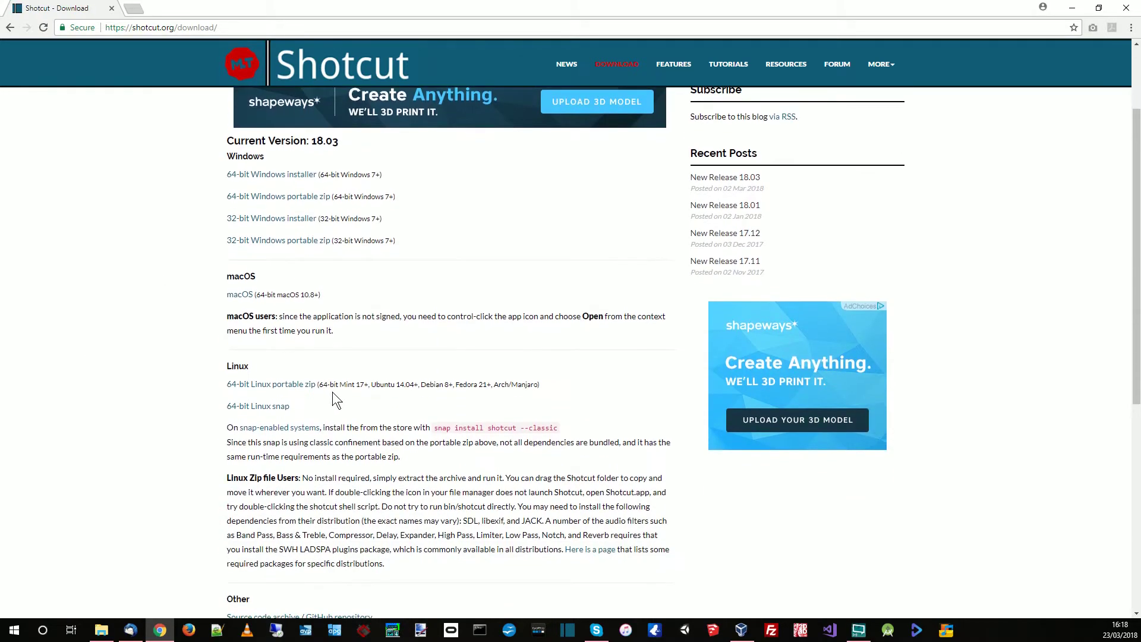
pyautogui.scroll(2, 198, 304)
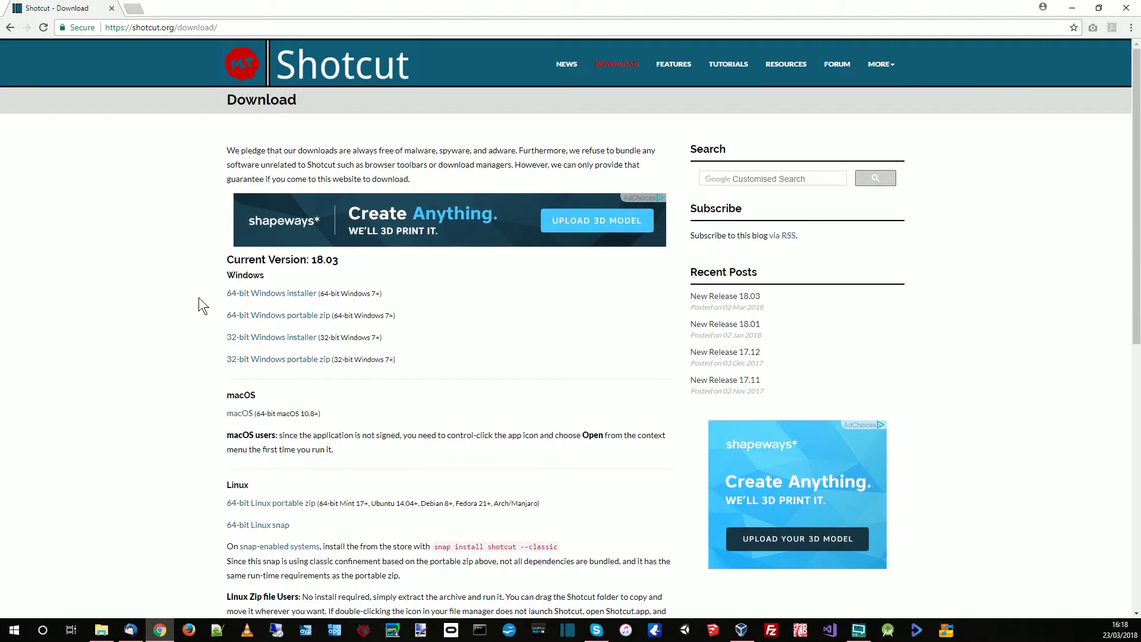
pyautogui.click(309, 69)
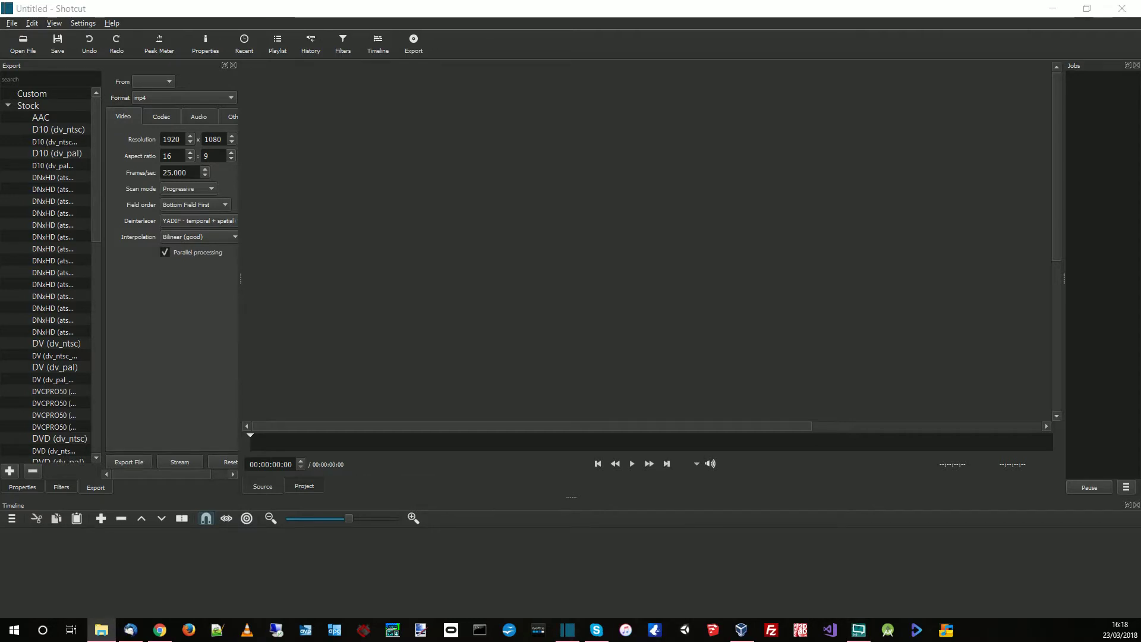
# - Load the Babylon 5 fleet-battle clip into the player and preview it, pausing at 00:02:09:28
pyautogui.moveTo(143, 453); pyautogui.dragTo(527, 301)
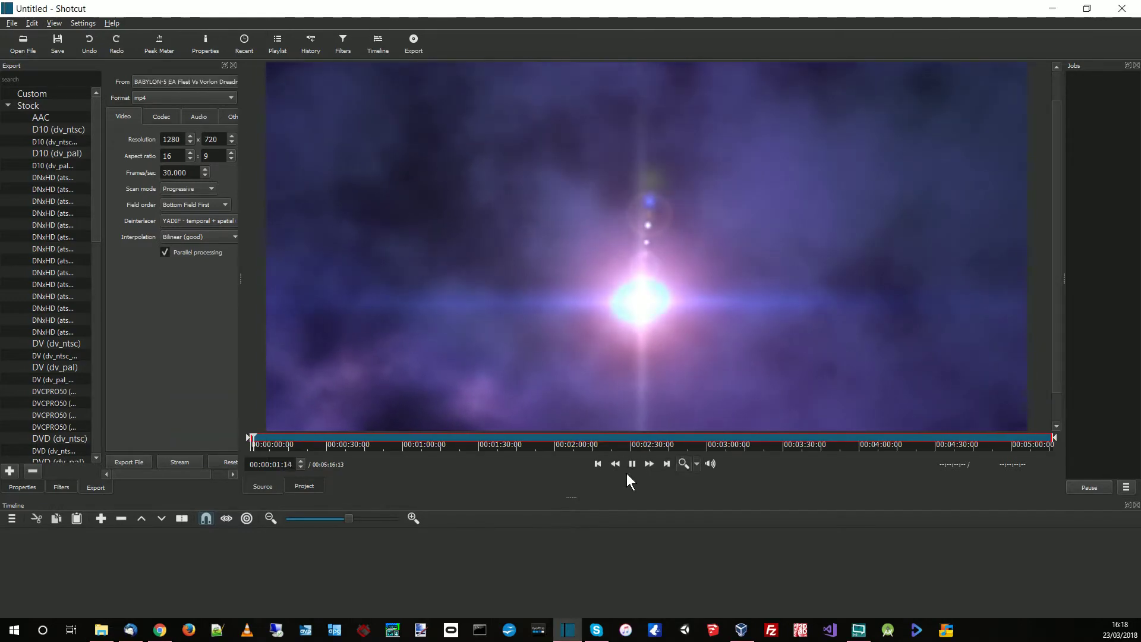
pyautogui.click(633, 463)
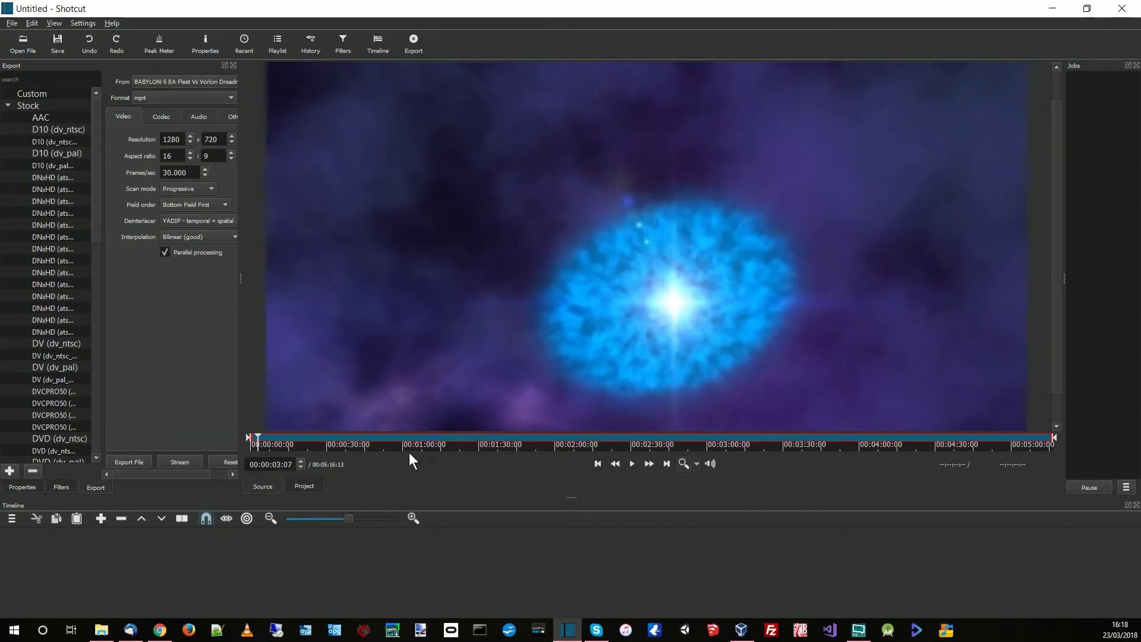
pyautogui.moveTo(333, 443); pyautogui.dragTo(573, 441)
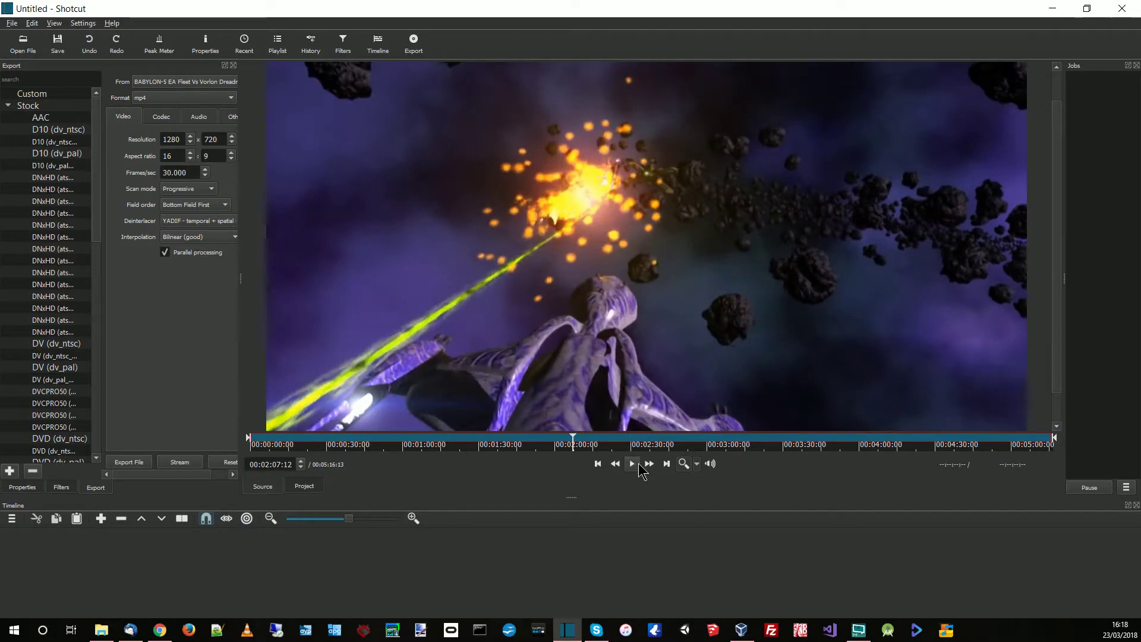
pyautogui.click(638, 463)
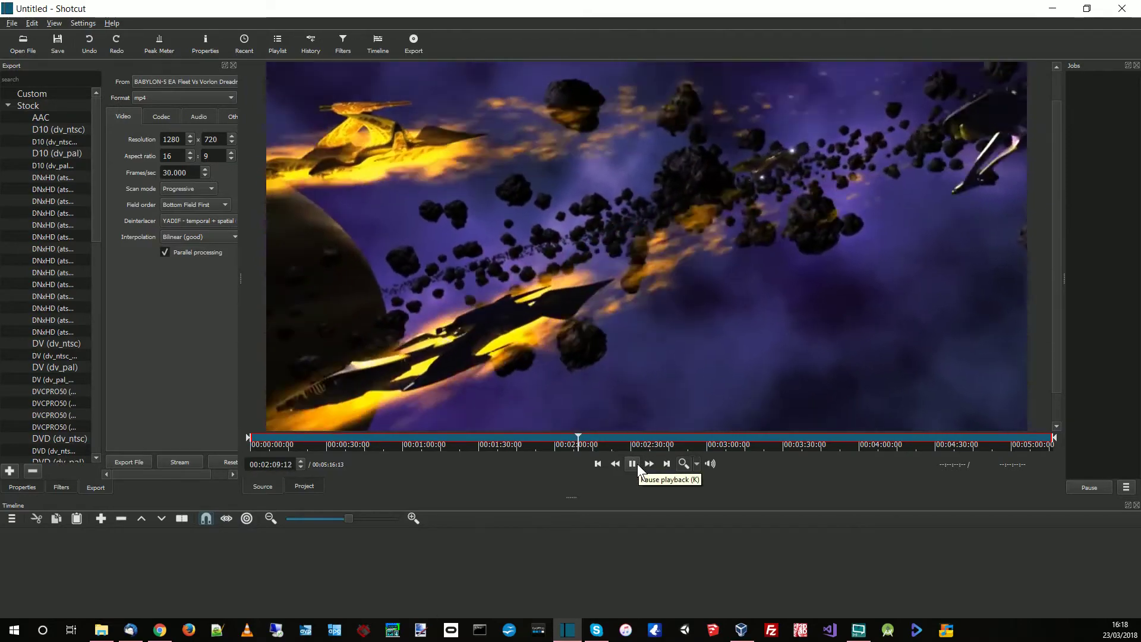
pyautogui.click(633, 464)
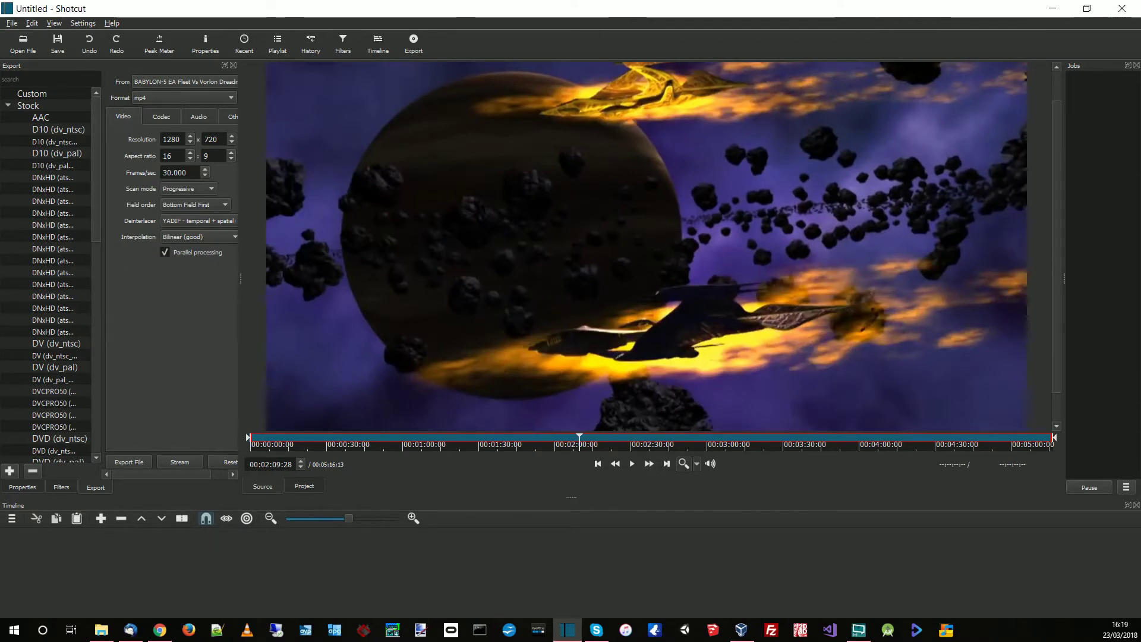
pyautogui.press('super+e')
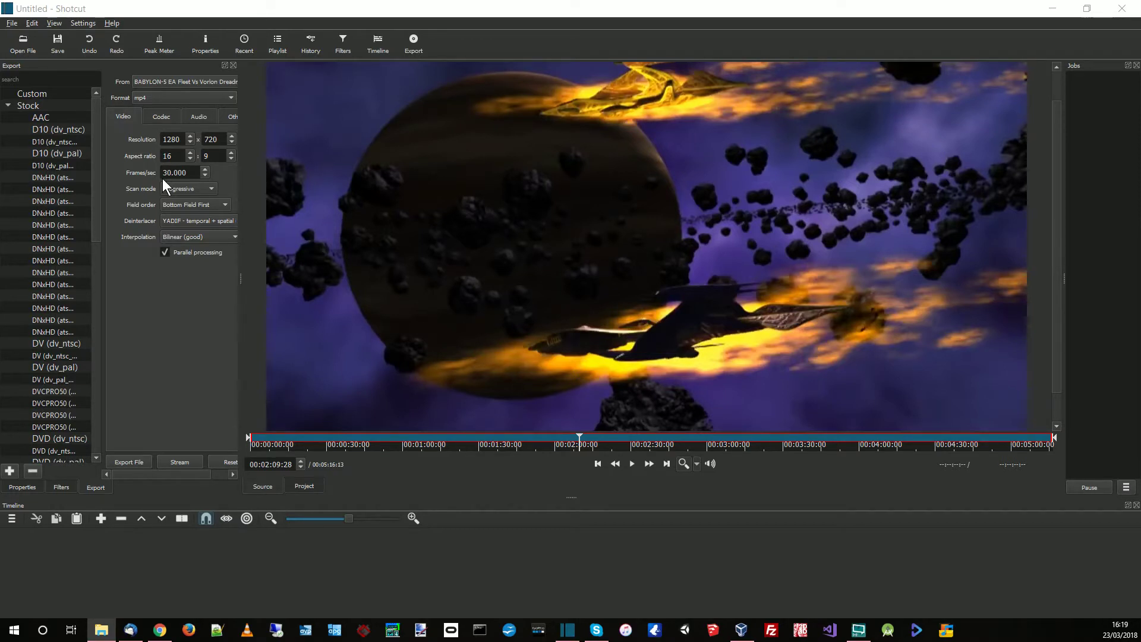
# - Change the export width from 1280 to 640 and the height from 720 to 360
pyautogui.doubleClick(175, 139)
pyautogui.write('360')
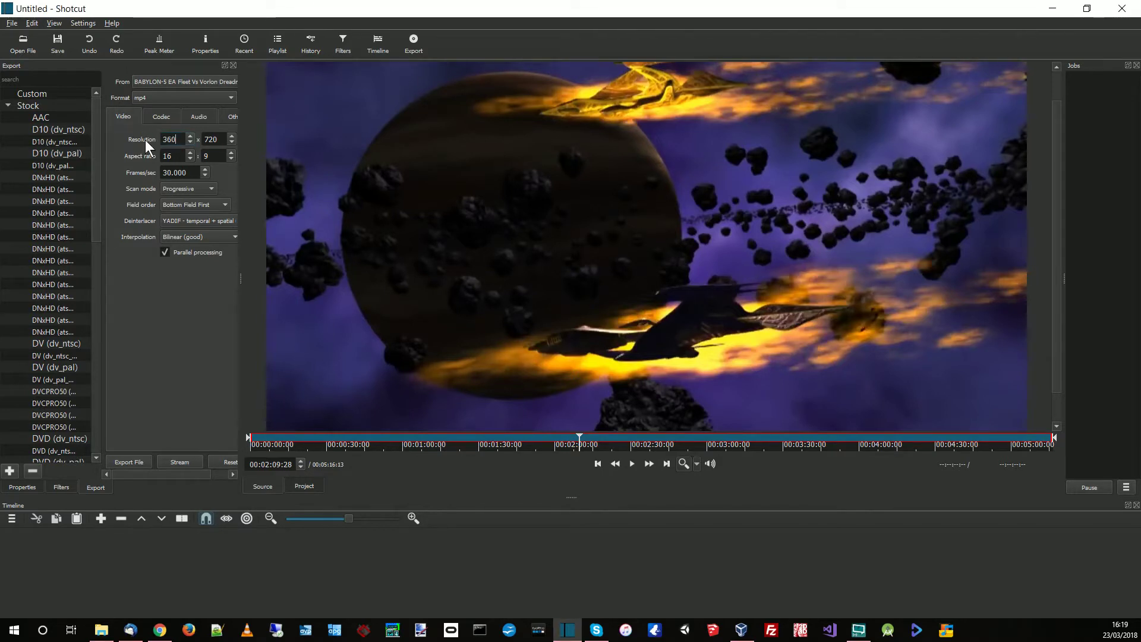
pyautogui.press('BackSpace')
pyautogui.press('BackSpace')
pyautogui.press('BackSpace')
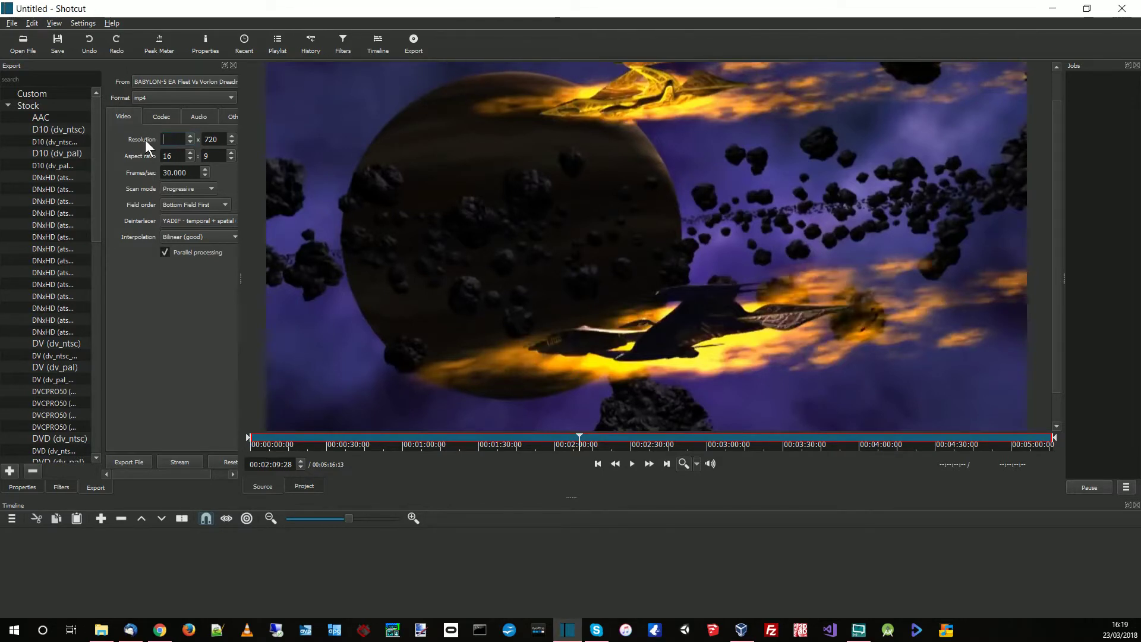
pyautogui.write('640')
pyautogui.press('Tab')
pyautogui.write('369')
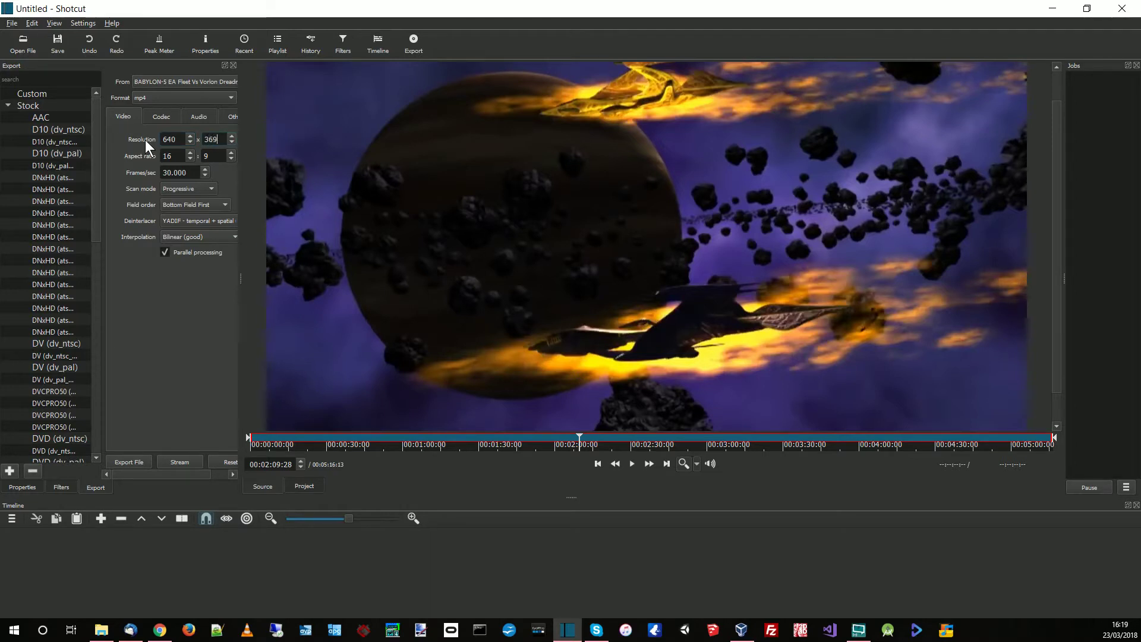
pyautogui.press('BackSpace')
pyautogui.write('0')
pyautogui.press('Tab')
# - Set the export format to mpeg with the mpeg1video video codec
pyautogui.click(173, 97)
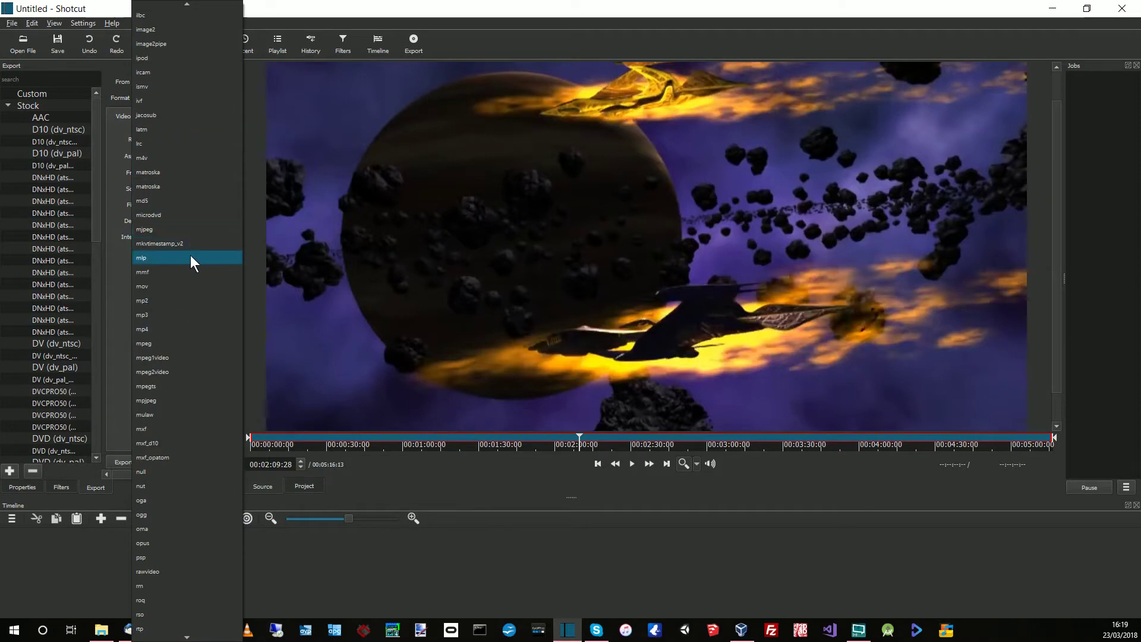
pyautogui.click(154, 343)
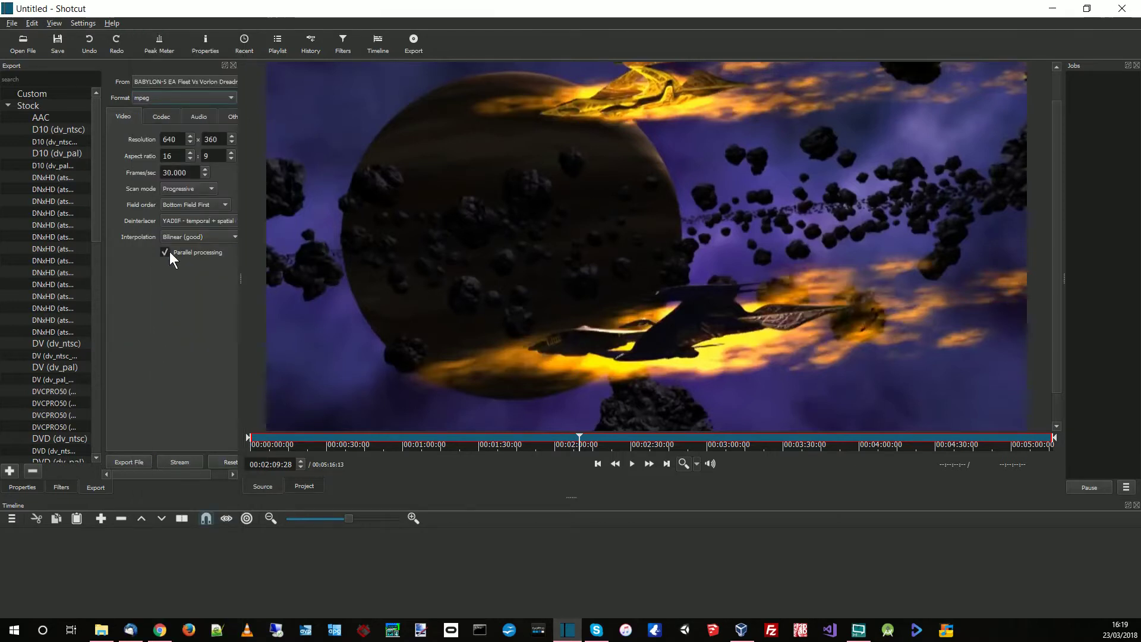
pyautogui.click(158, 119)
pyautogui.click(190, 139)
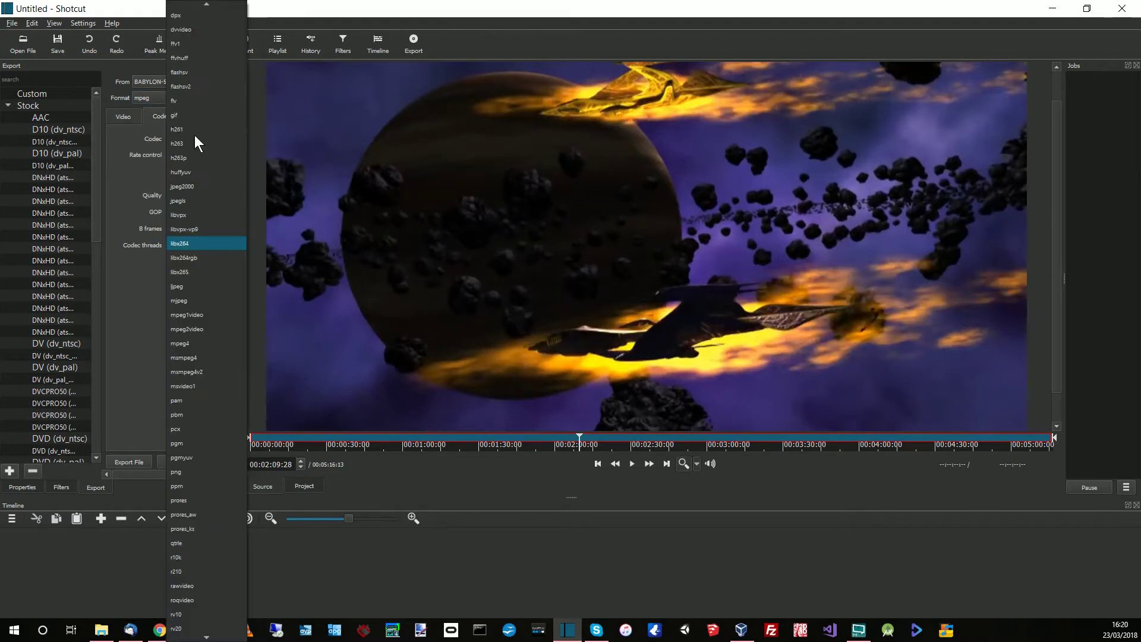
pyautogui.click(196, 312)
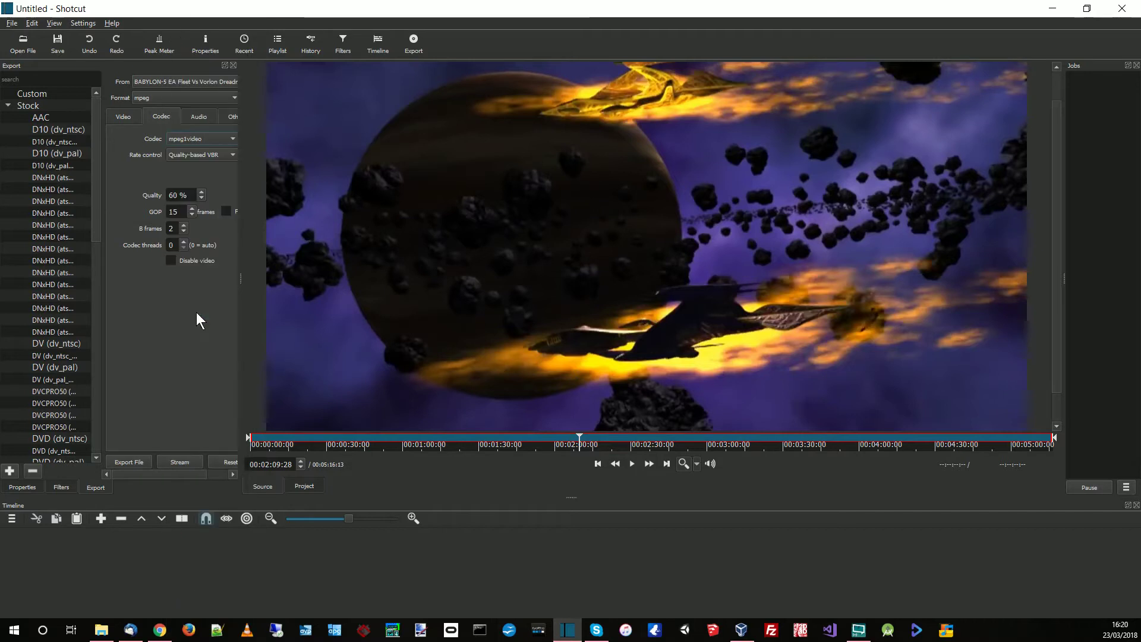
# - Use Average Bitrate rate control, keeping the video bitrate at 2M
pyautogui.click(181, 156)
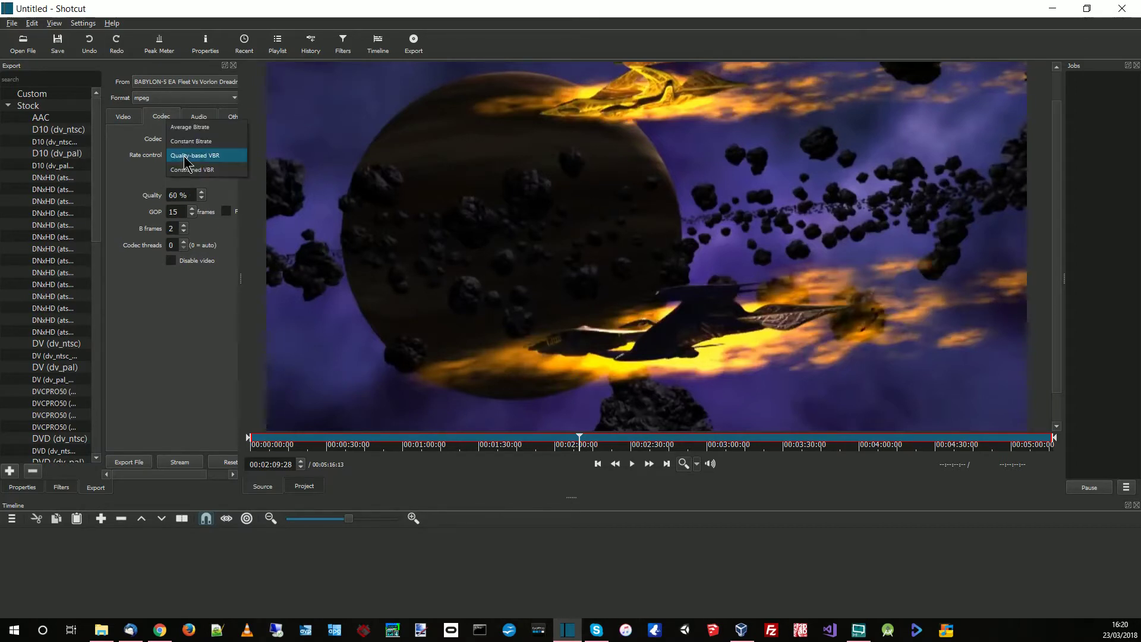
pyautogui.click(205, 128)
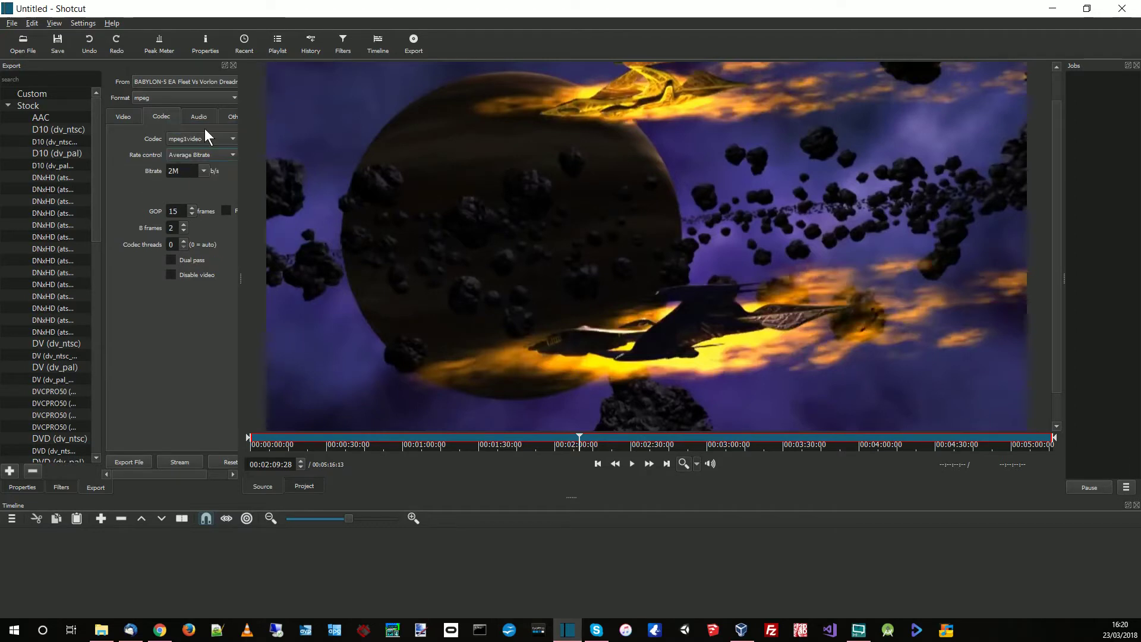
pyautogui.click(204, 171)
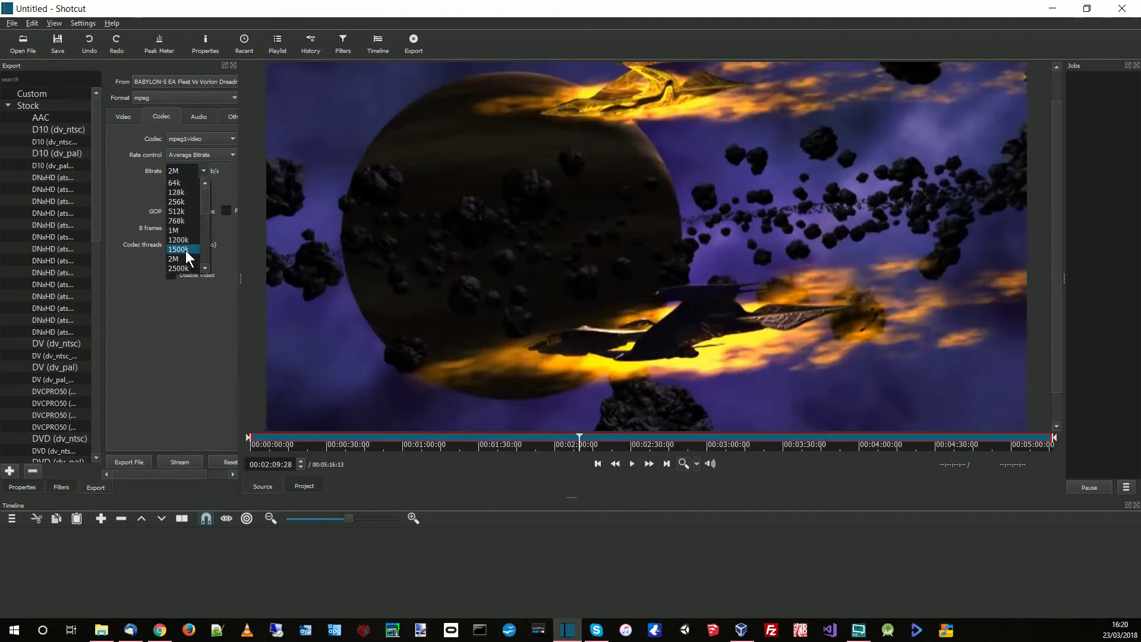
pyautogui.click(129, 196)
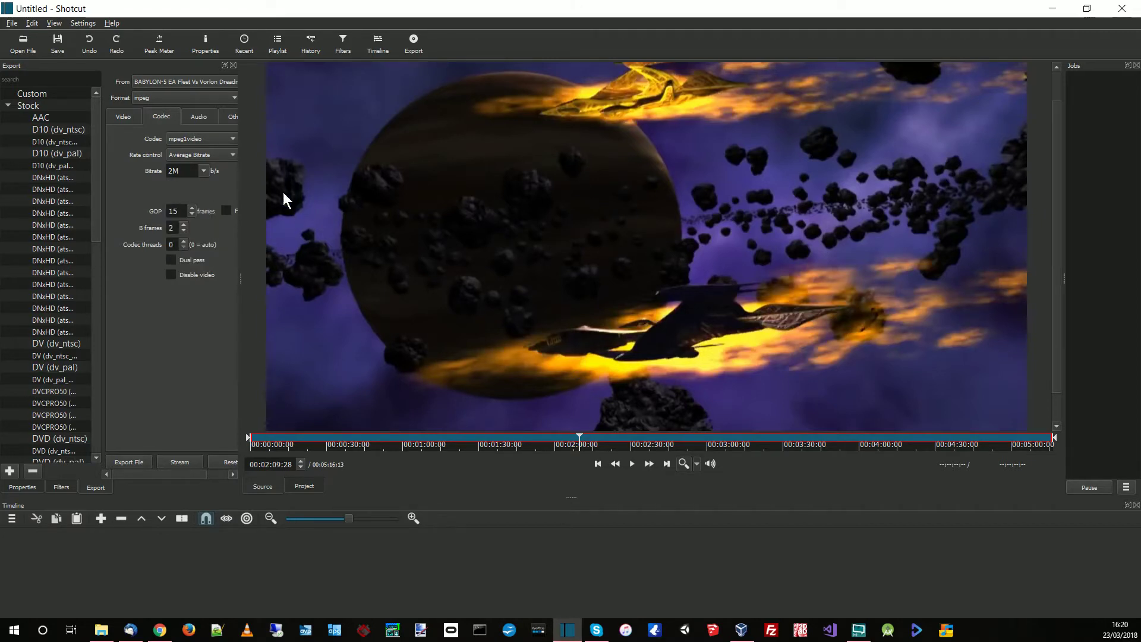
# - Set export audio to 44100 Hz, mp2 codec, 128k bitrate, and widen the Jobs panel
pyautogui.click(199, 117)
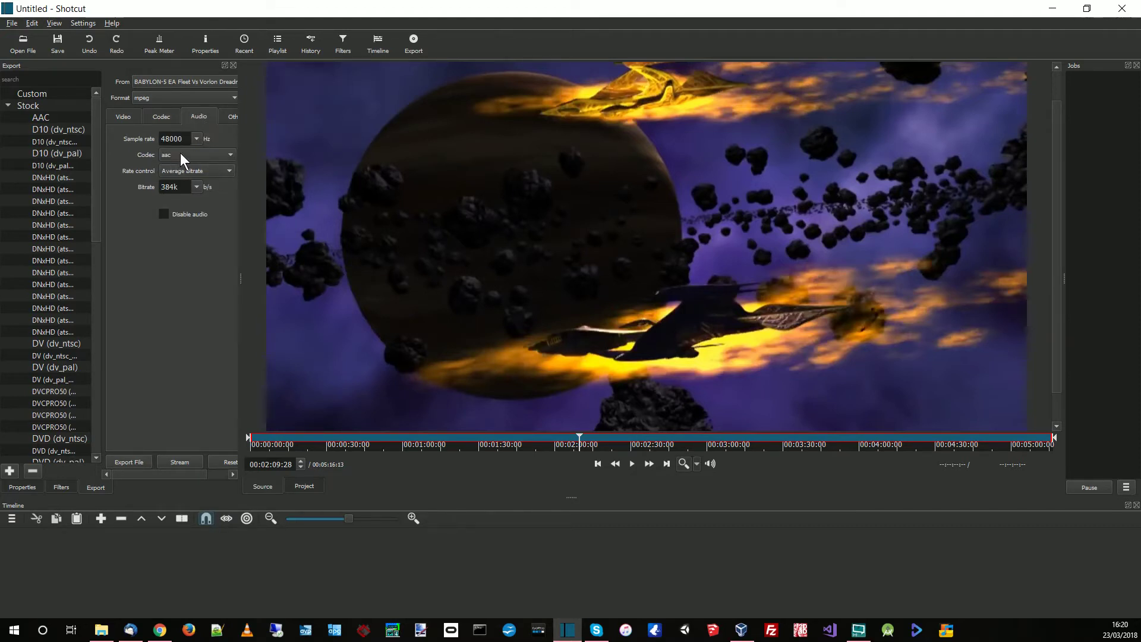
pyautogui.click(195, 139)
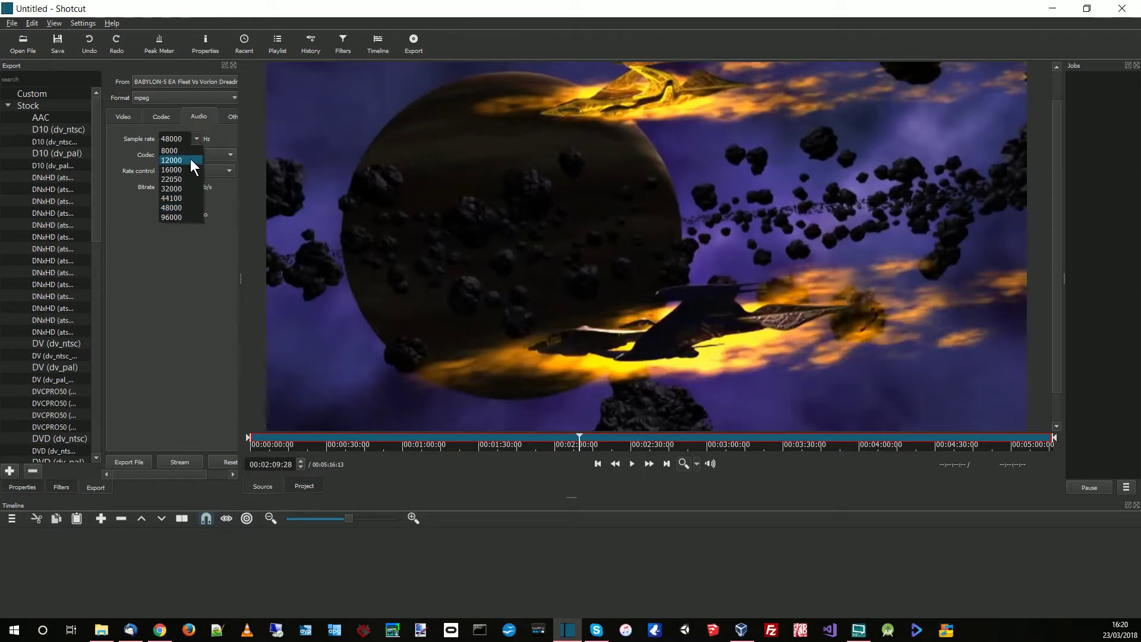
pyautogui.click(188, 200)
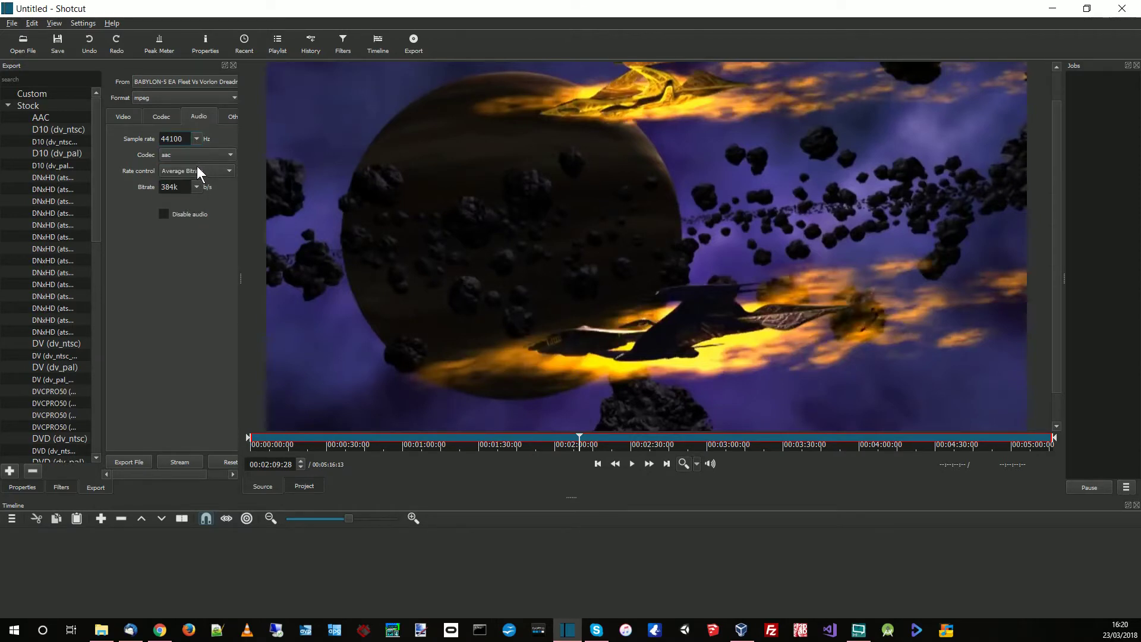
pyautogui.click(231, 155)
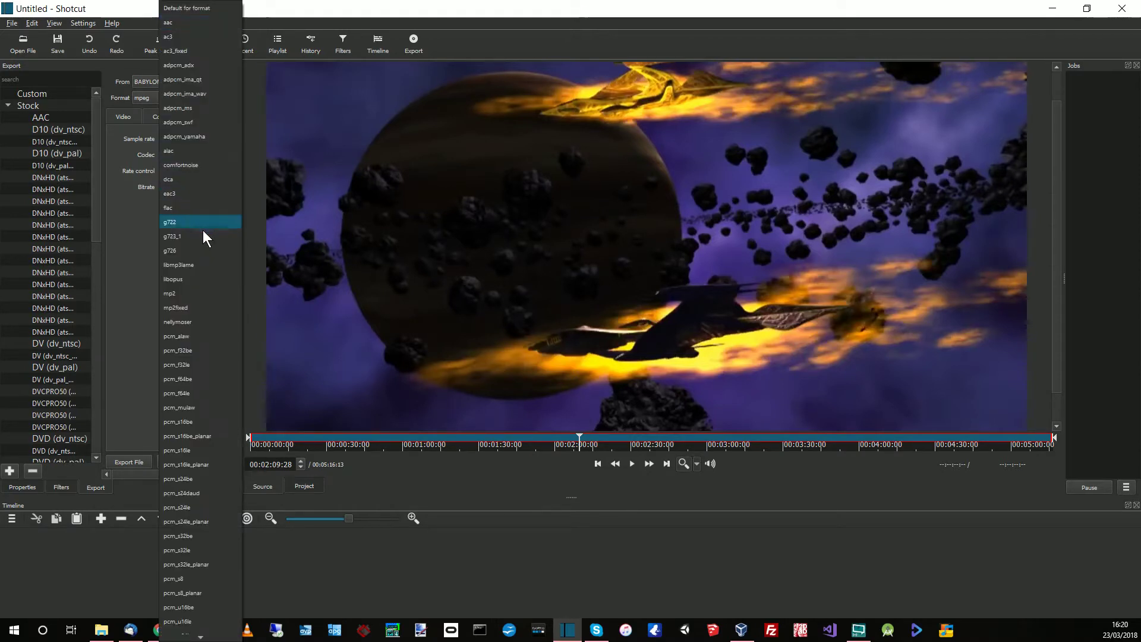
pyautogui.click(198, 295)
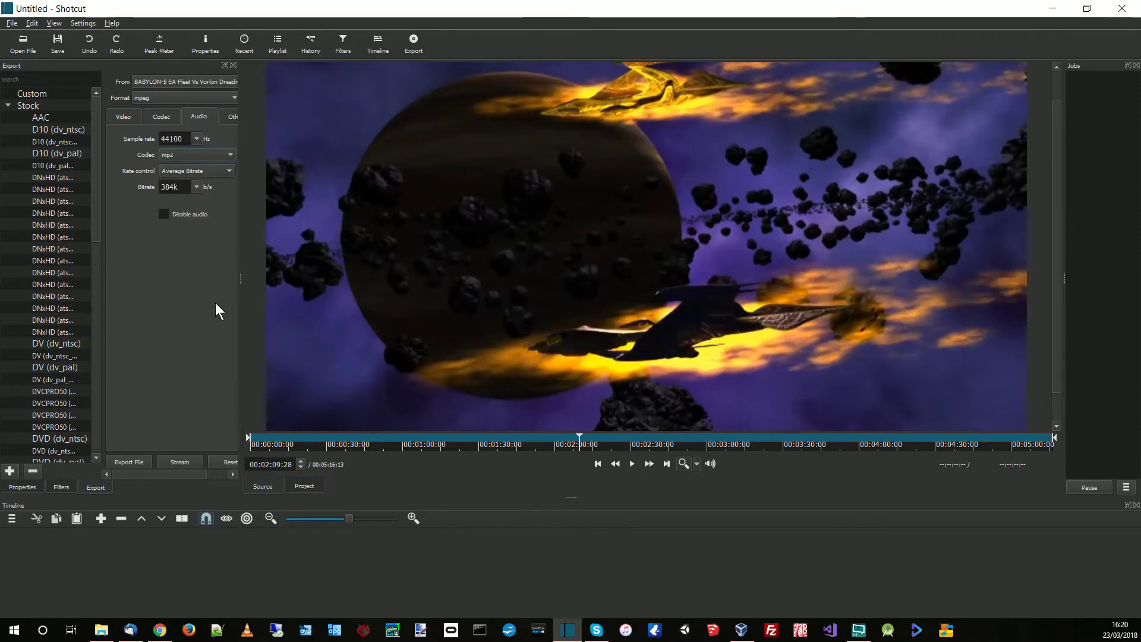
pyautogui.click(196, 187)
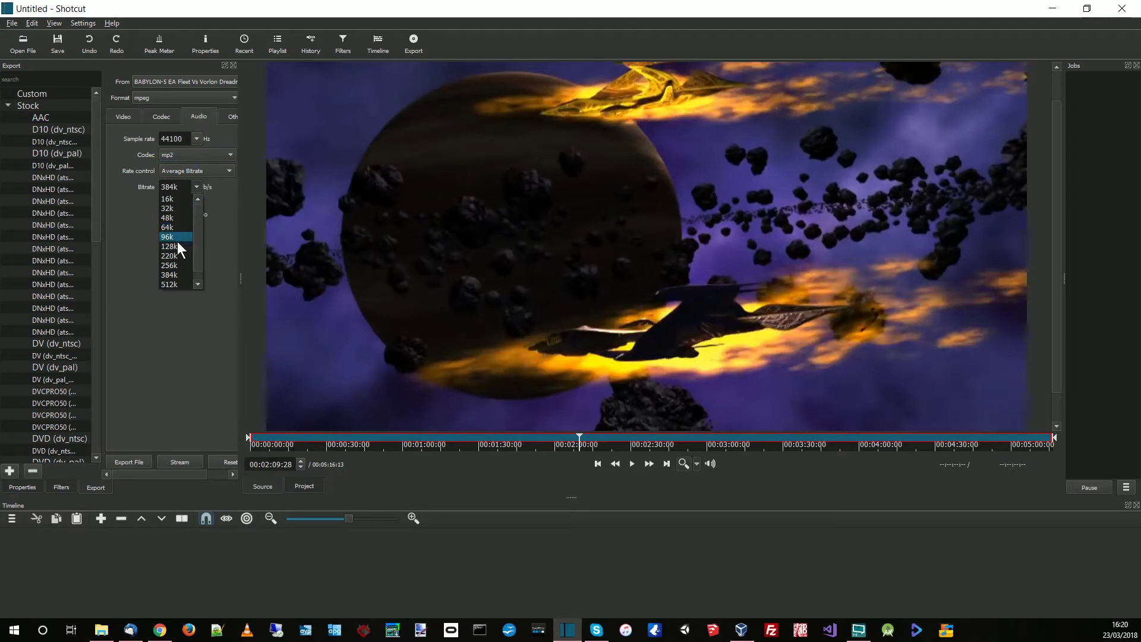
pyautogui.click(177, 246)
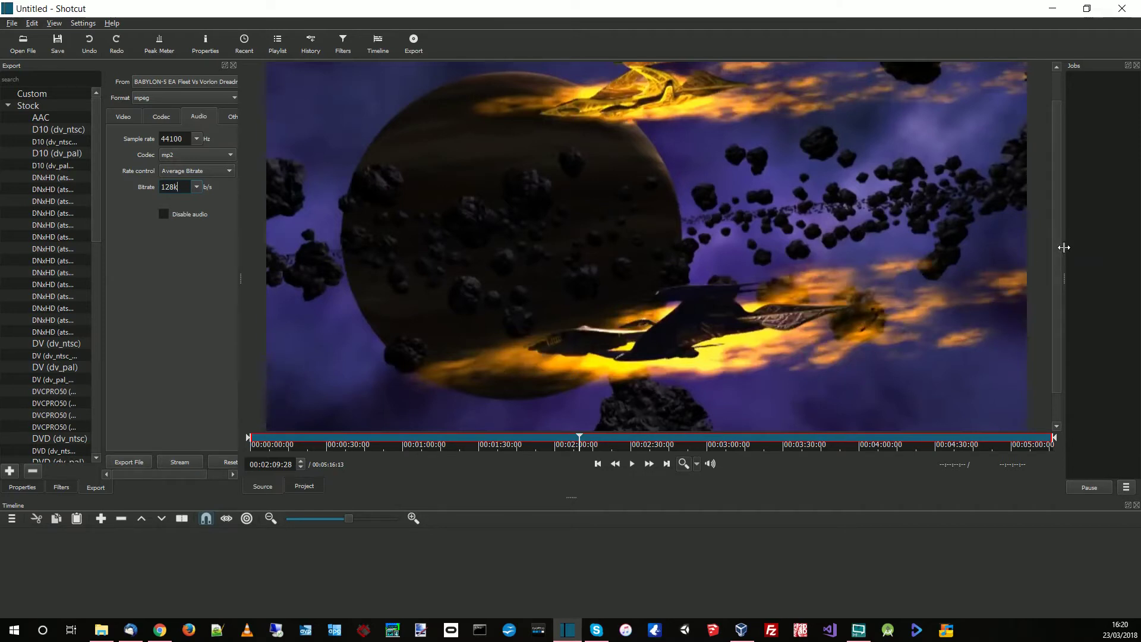
pyautogui.moveTo(1064, 249); pyautogui.dragTo(1011, 254)
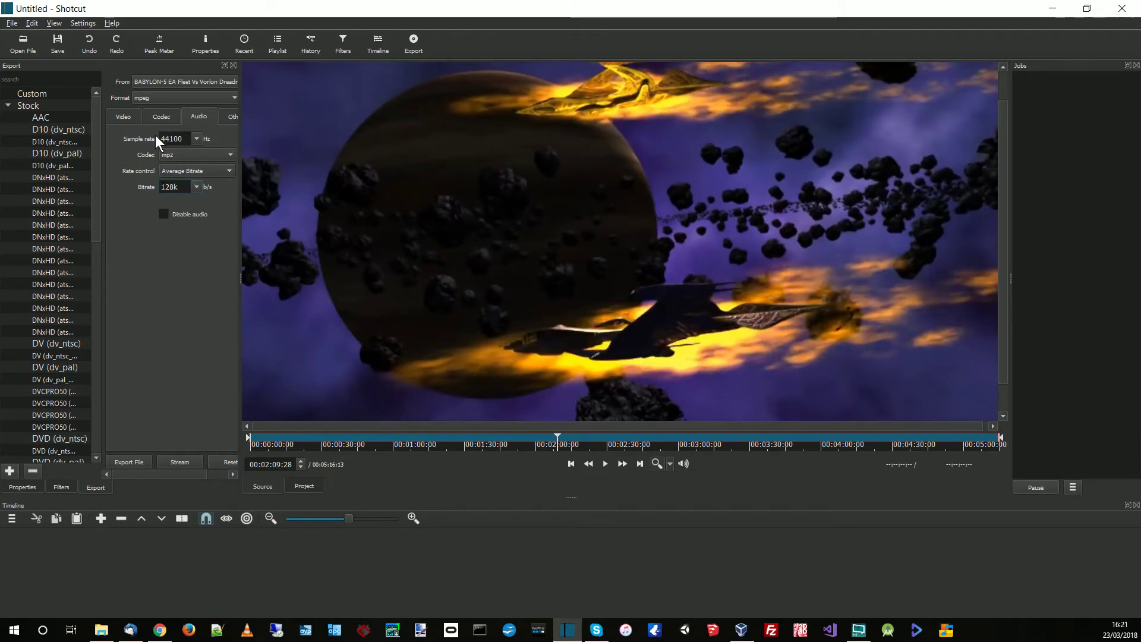
pyautogui.click(166, 115)
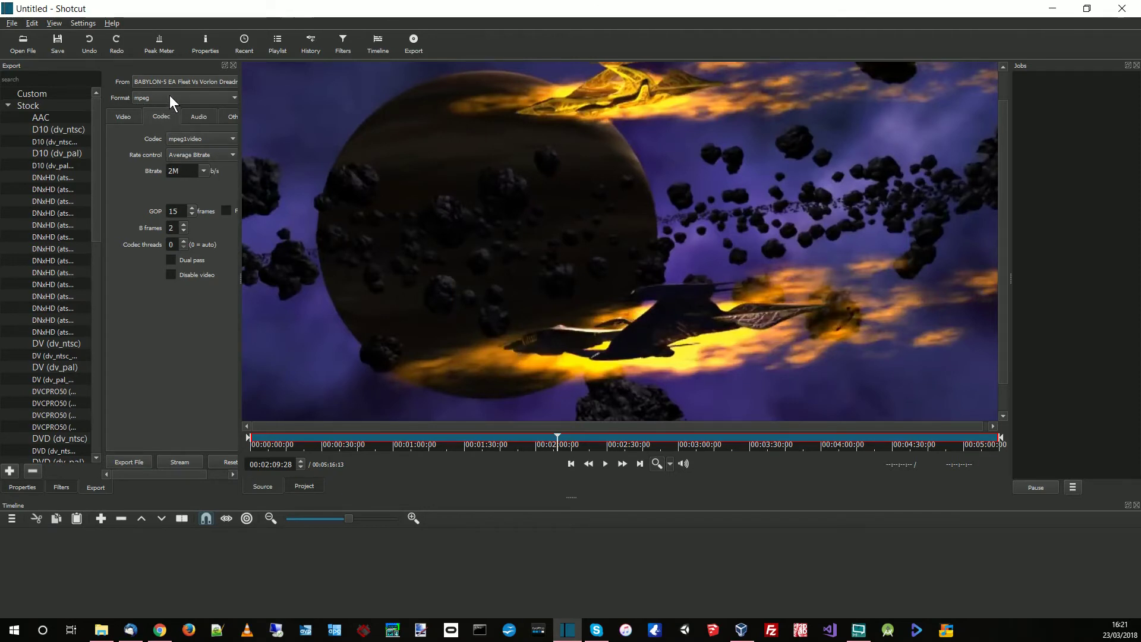
# - Save the export as Babylon5.mpg in the Videos library to start the encoding job
pyautogui.click(127, 462)
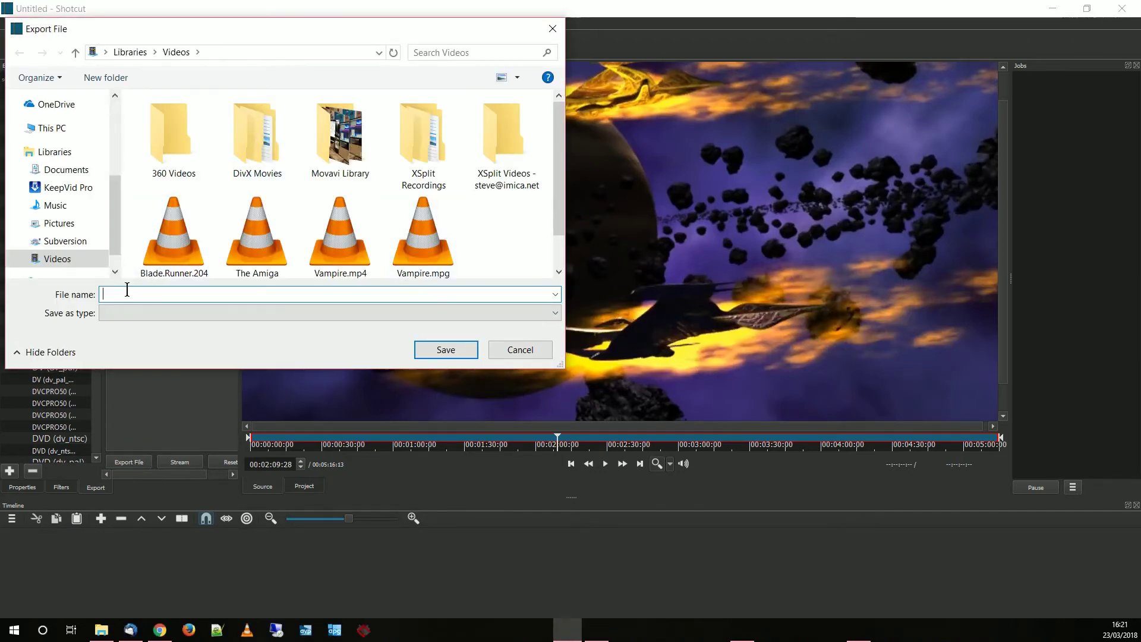
pyautogui.write('B')
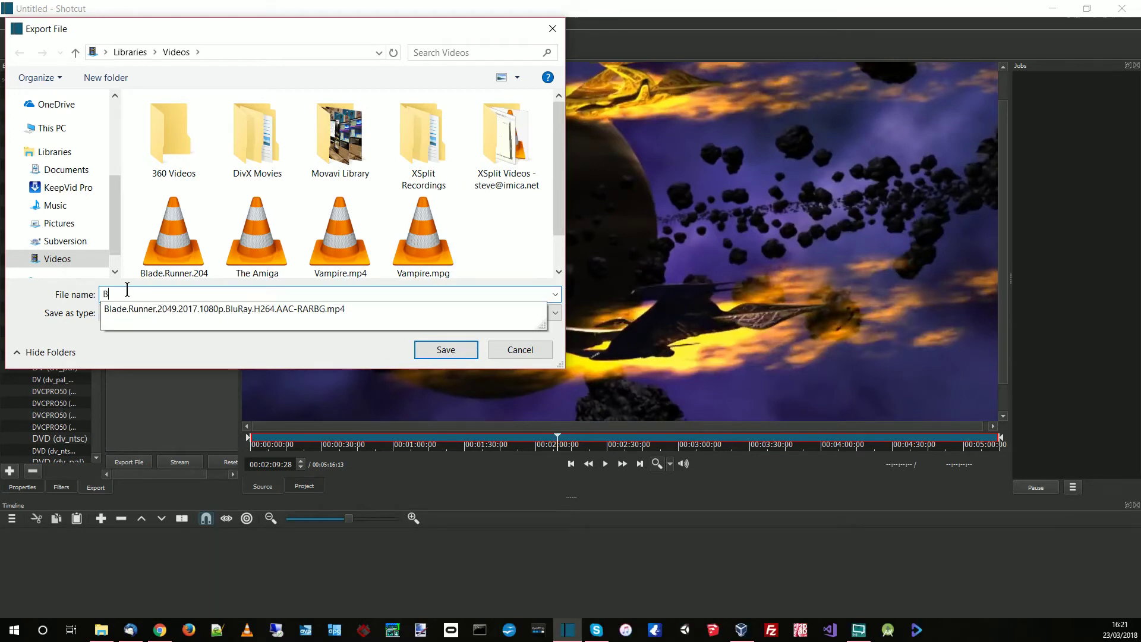
pyautogui.write('abylon.')
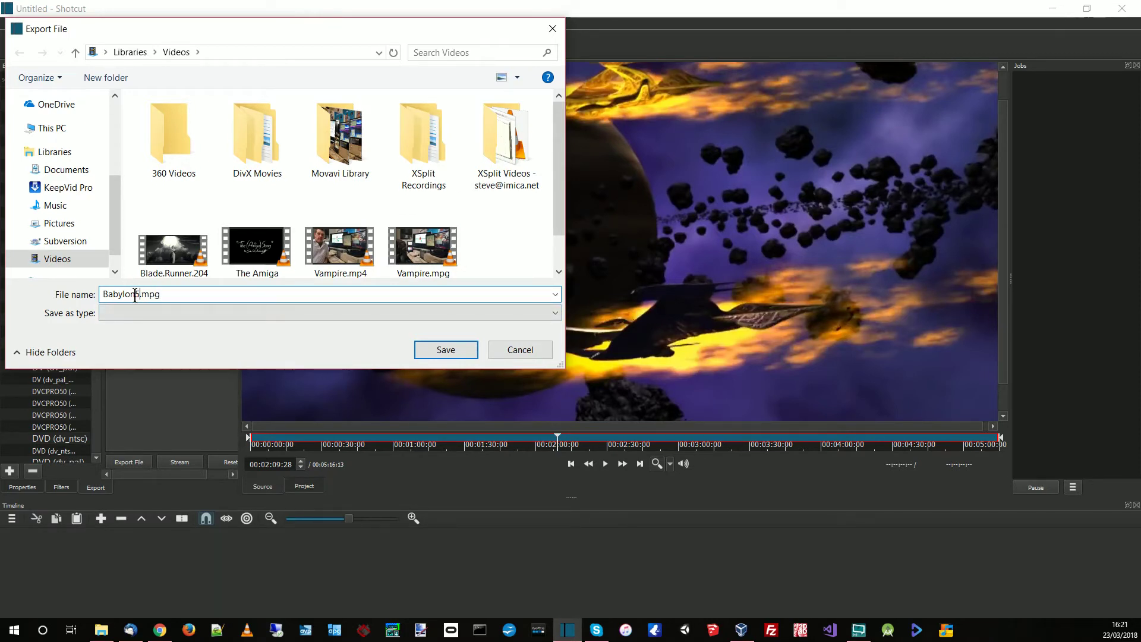
pyautogui.click(427, 348)
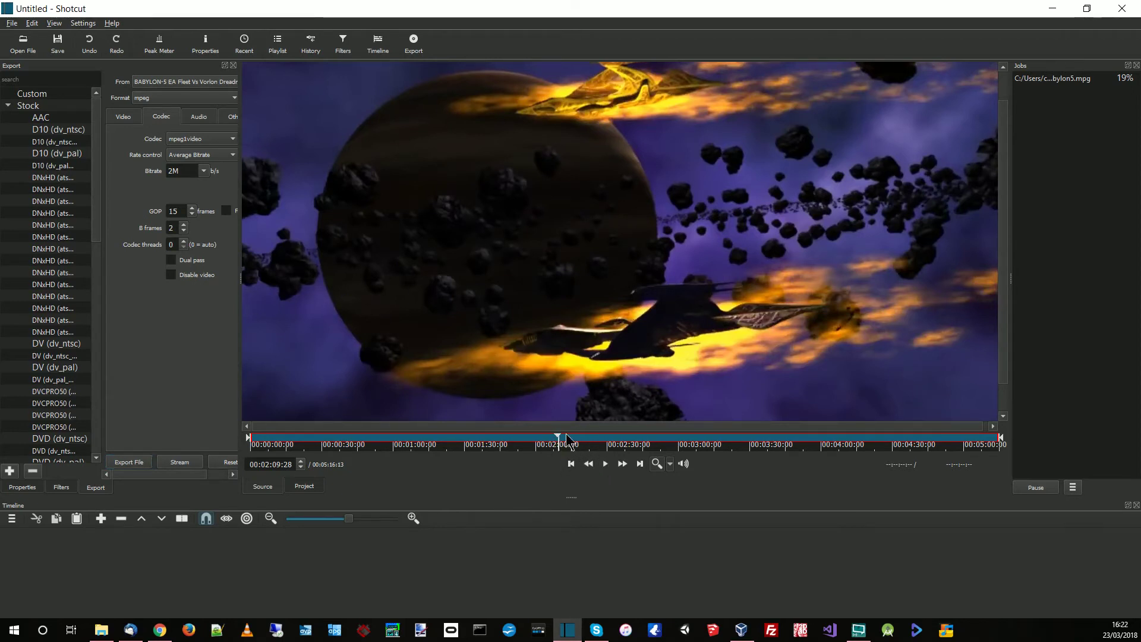
# - Preview the clip around 3:22–3:24 on the timeline while the export finishes
pyautogui.click(665, 440)
pyautogui.click(730, 441)
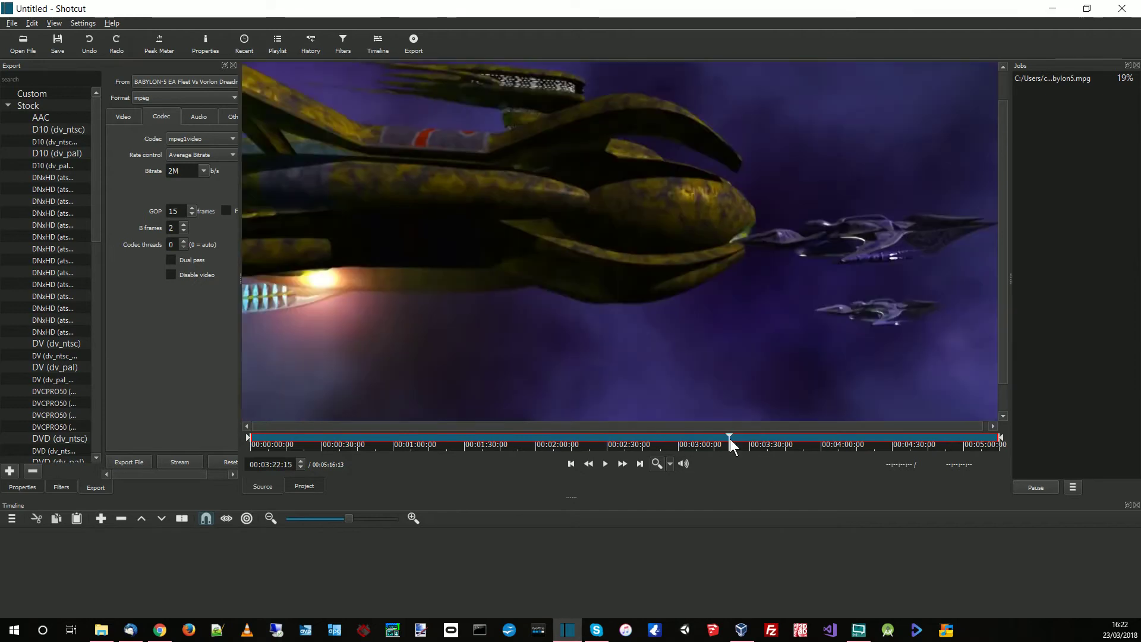
pyautogui.click(786, 439)
pyautogui.click(735, 440)
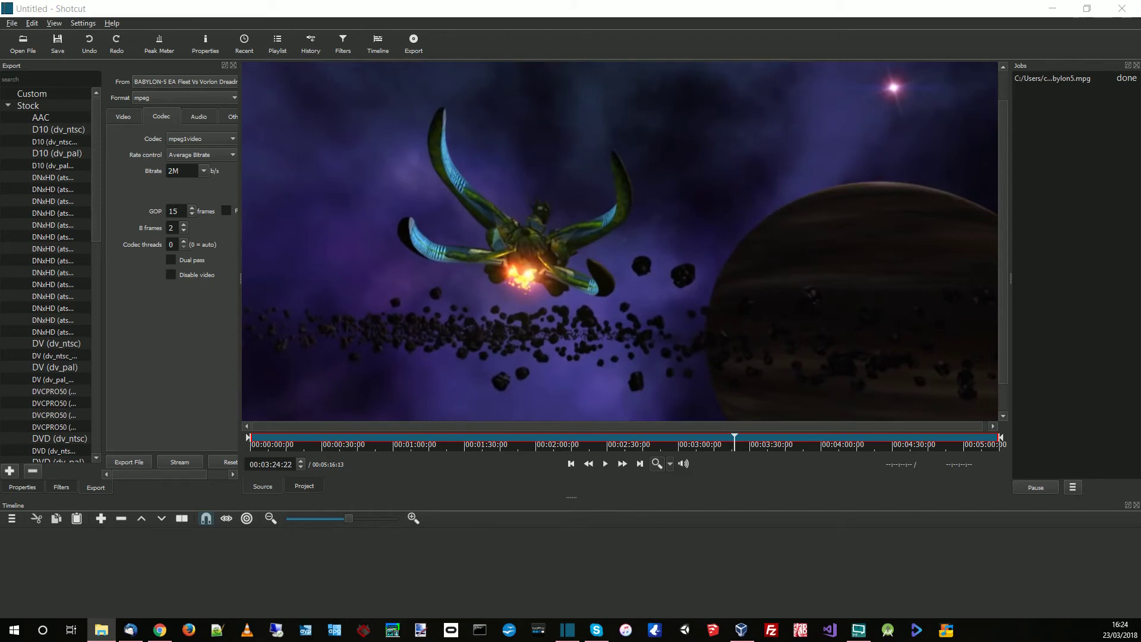
# - Play Babylon5.mpg from the Videos library in VLC and lower the volume to about 53%
pyautogui.press('super+e')
pyautogui.moveTo(676, 128); pyautogui.dragTo(639, 138)
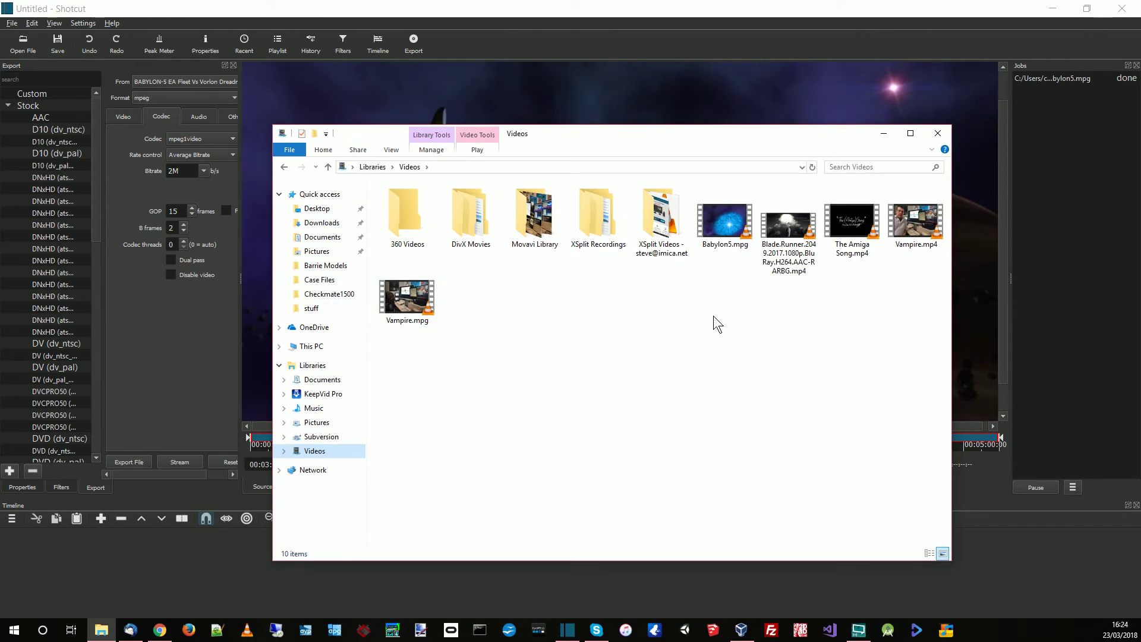
pyautogui.click(728, 221)
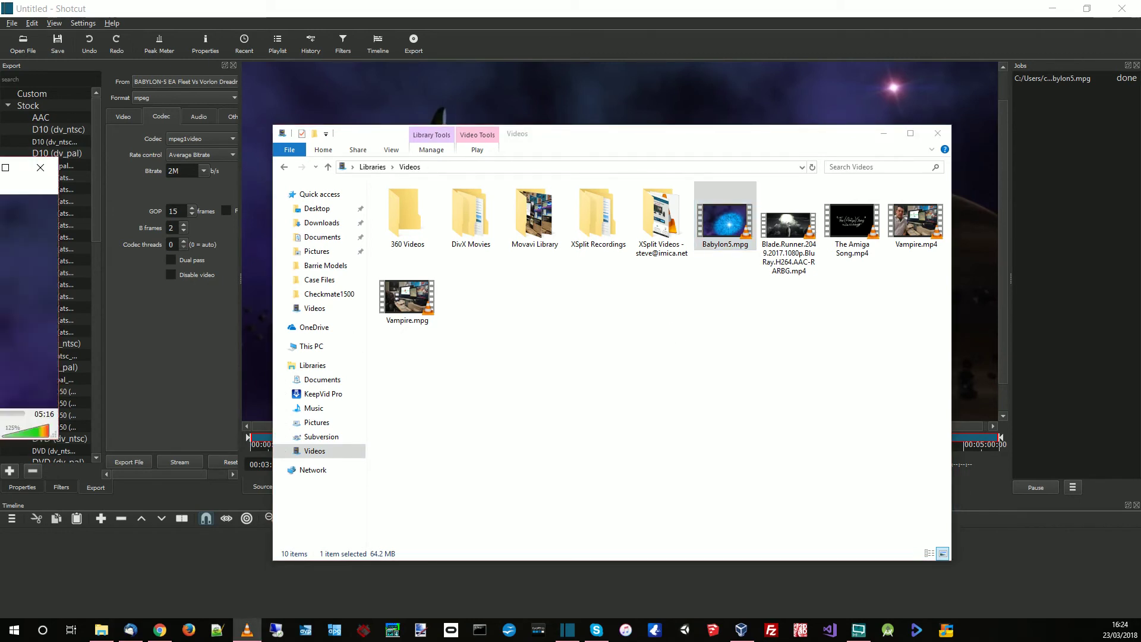
pyautogui.moveTo(53, 167); pyautogui.dragTo(426, 158)
pyautogui.click(550, 378)
# - Nudge VLC's volume up to about 58% while the video plays
pyautogui.click(551, 379)
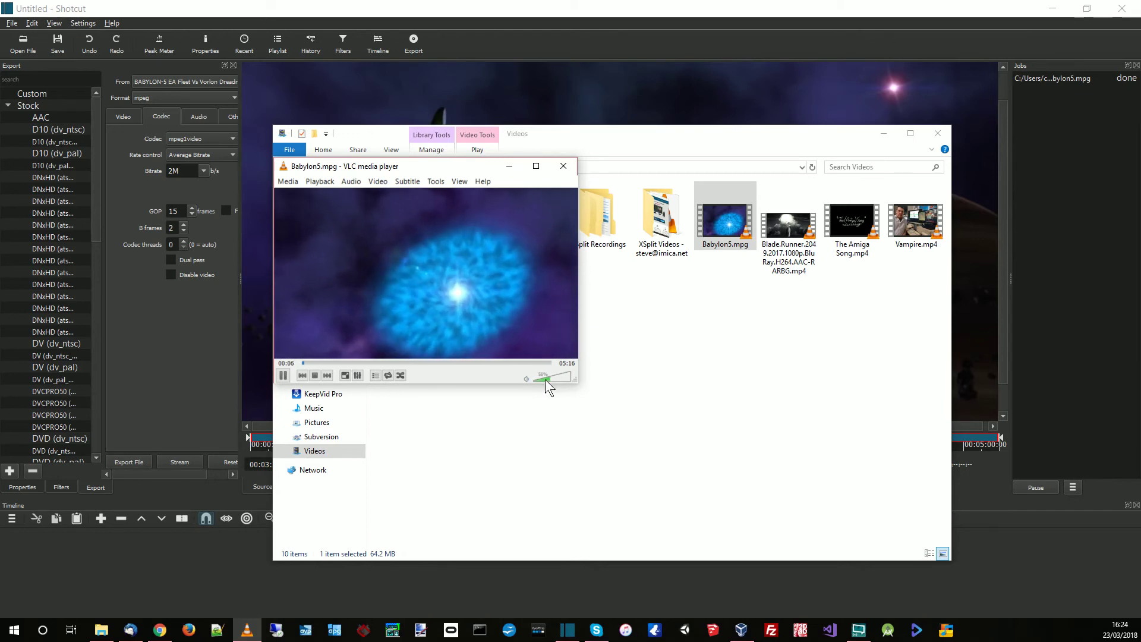